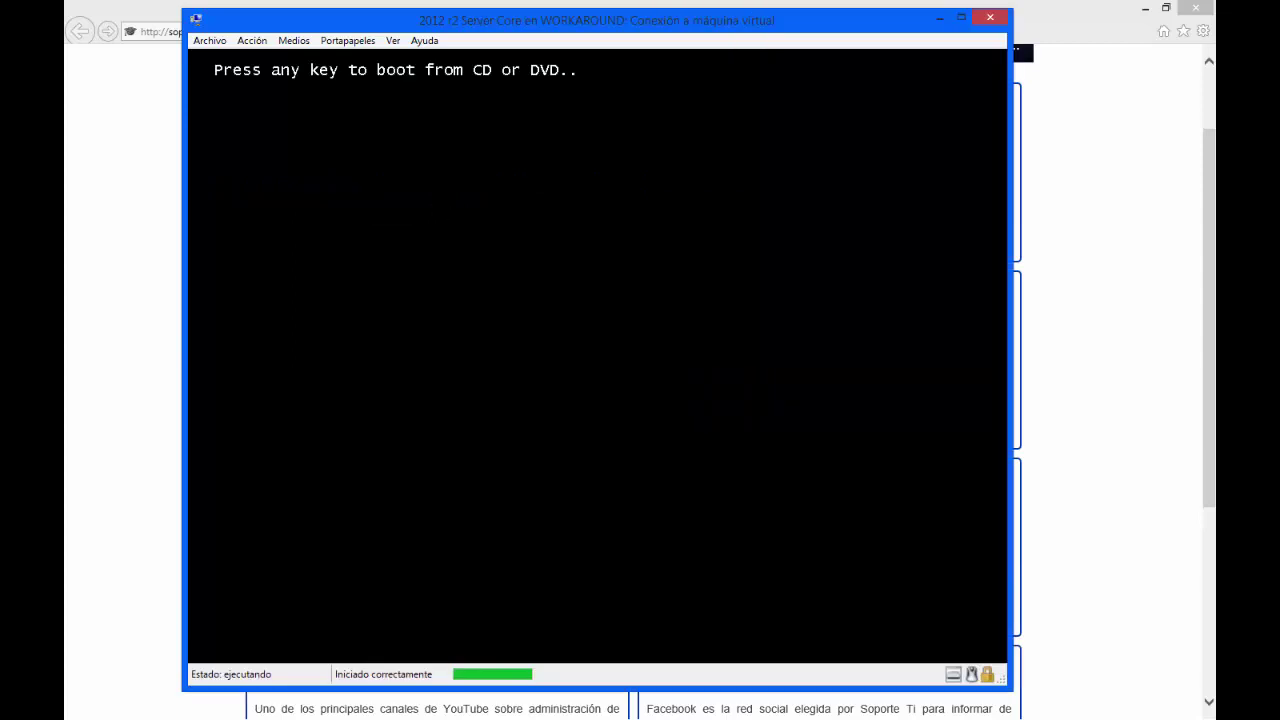
Step: Boot from the installation DVD and start the Windows Server 2012 R2 installation with the default Spanish language and keyboard settings
{"action": "key", "text": "Return"}
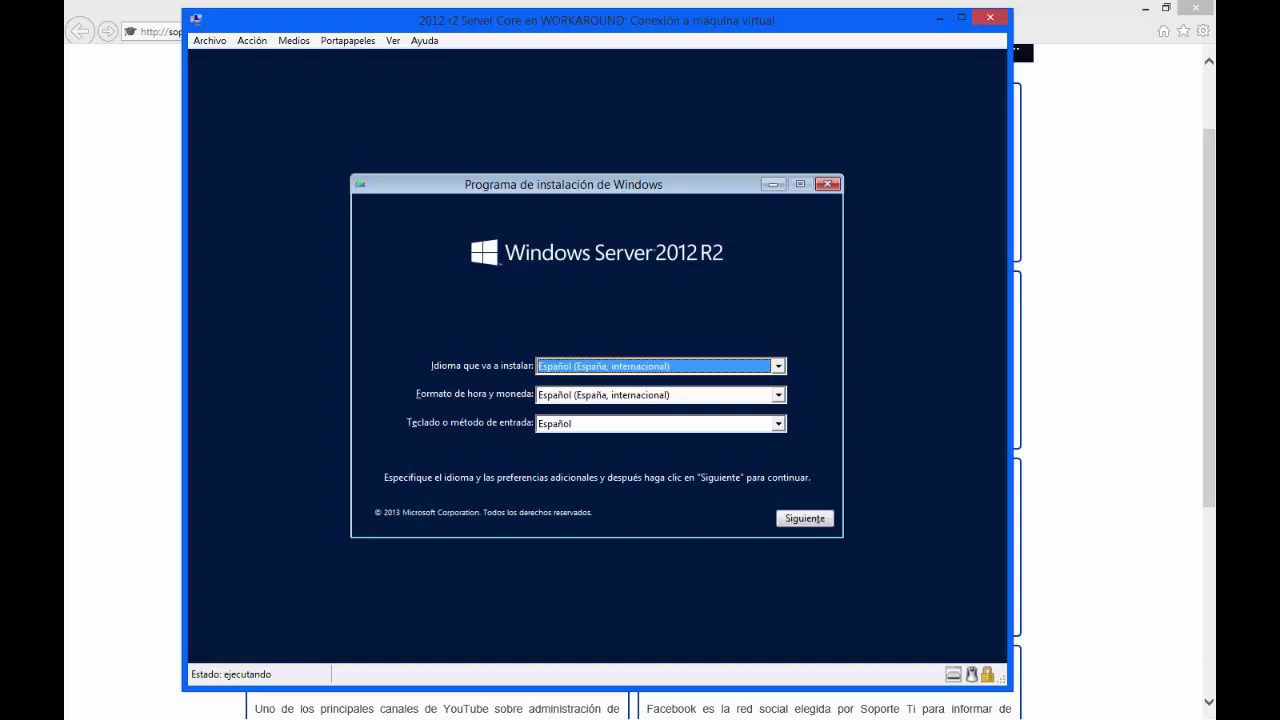
{"action": "left_click", "coordinate": [799, 527]}
{"action": "left_click", "coordinate": [580, 360]}
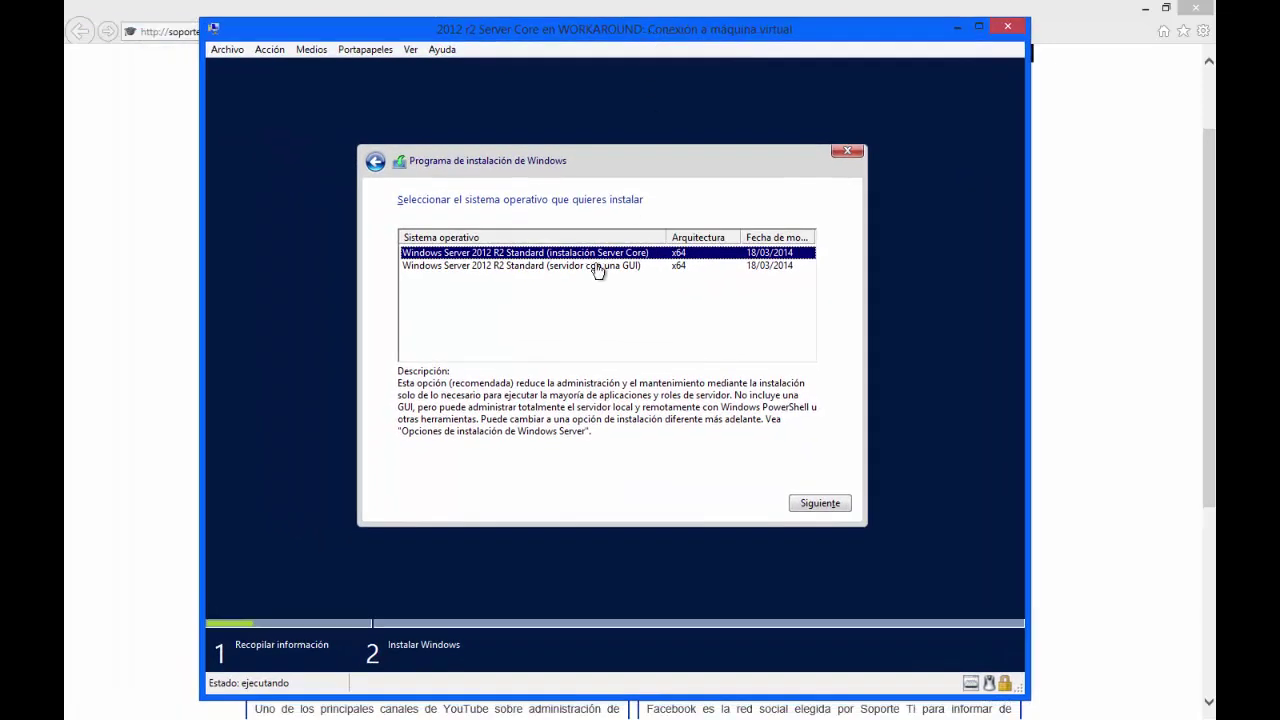
Step: Select Windows Server 2012 R2 Standard (servidor con una GUI) as the operating system and accept the licence terms
{"action": "left_click", "coordinate": [562, 267]}
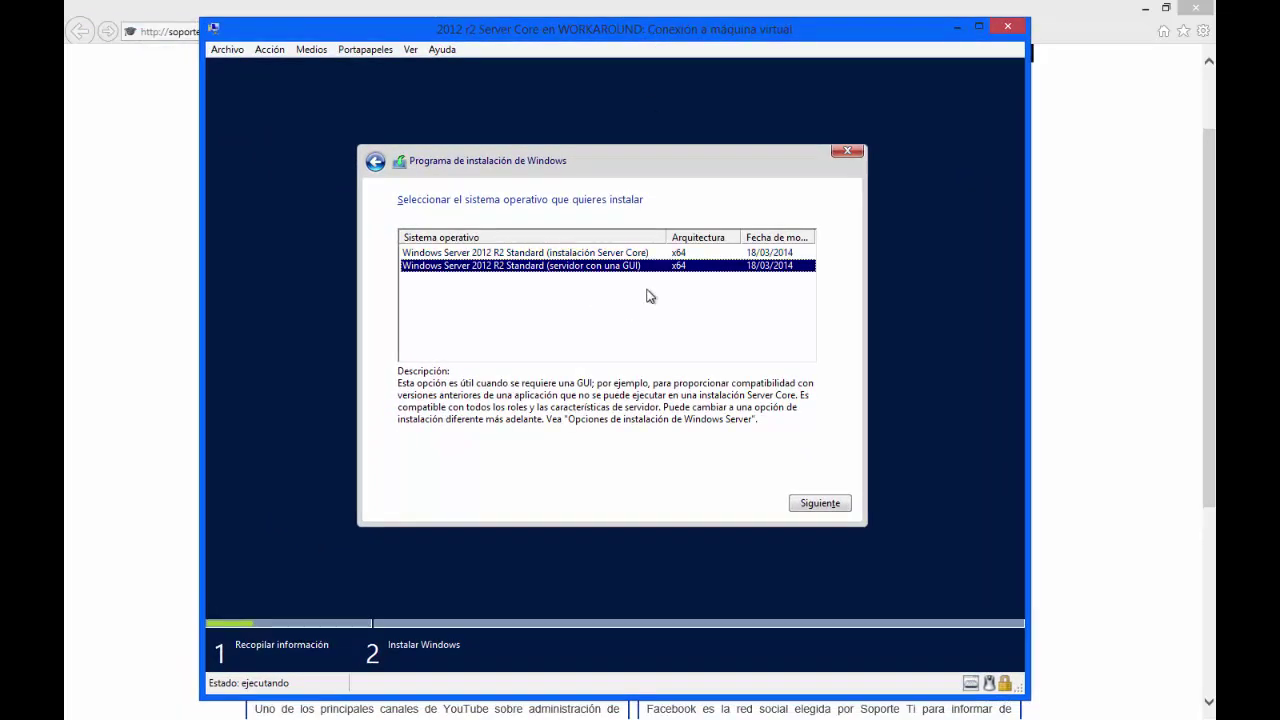
{"action": "left_click", "coordinate": [815, 507]}
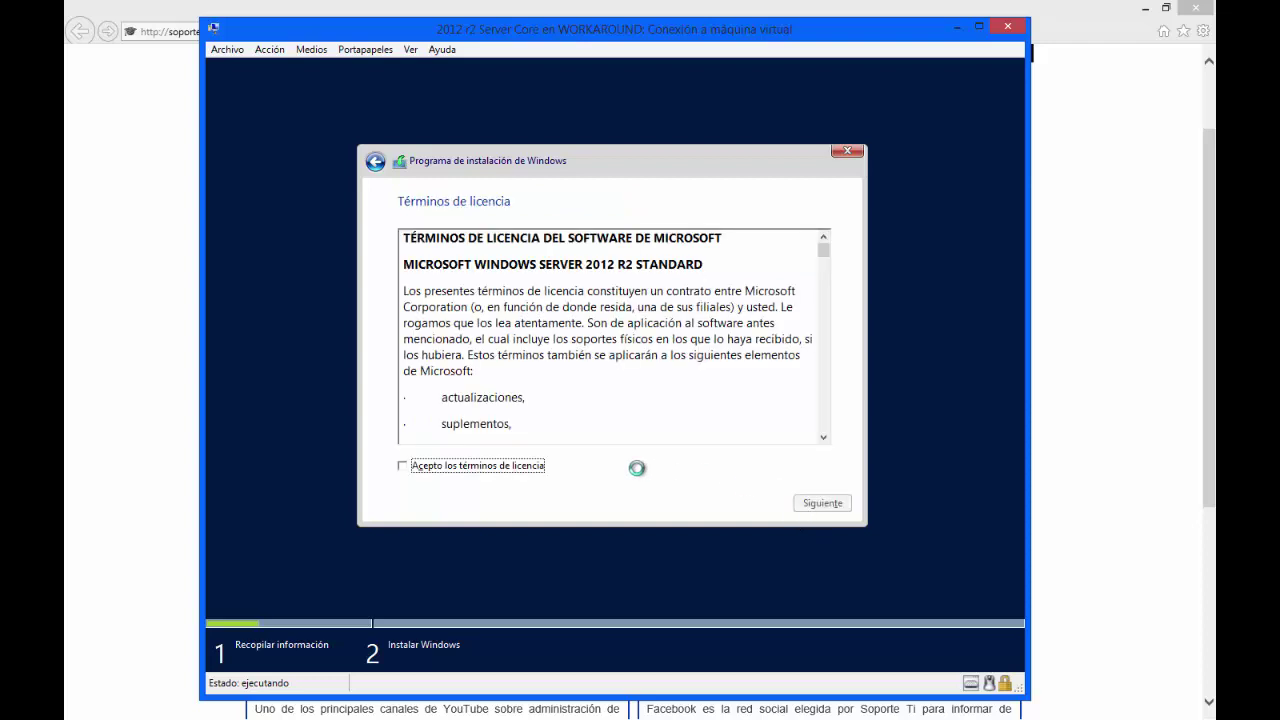
{"action": "left_click", "coordinate": [456, 467]}
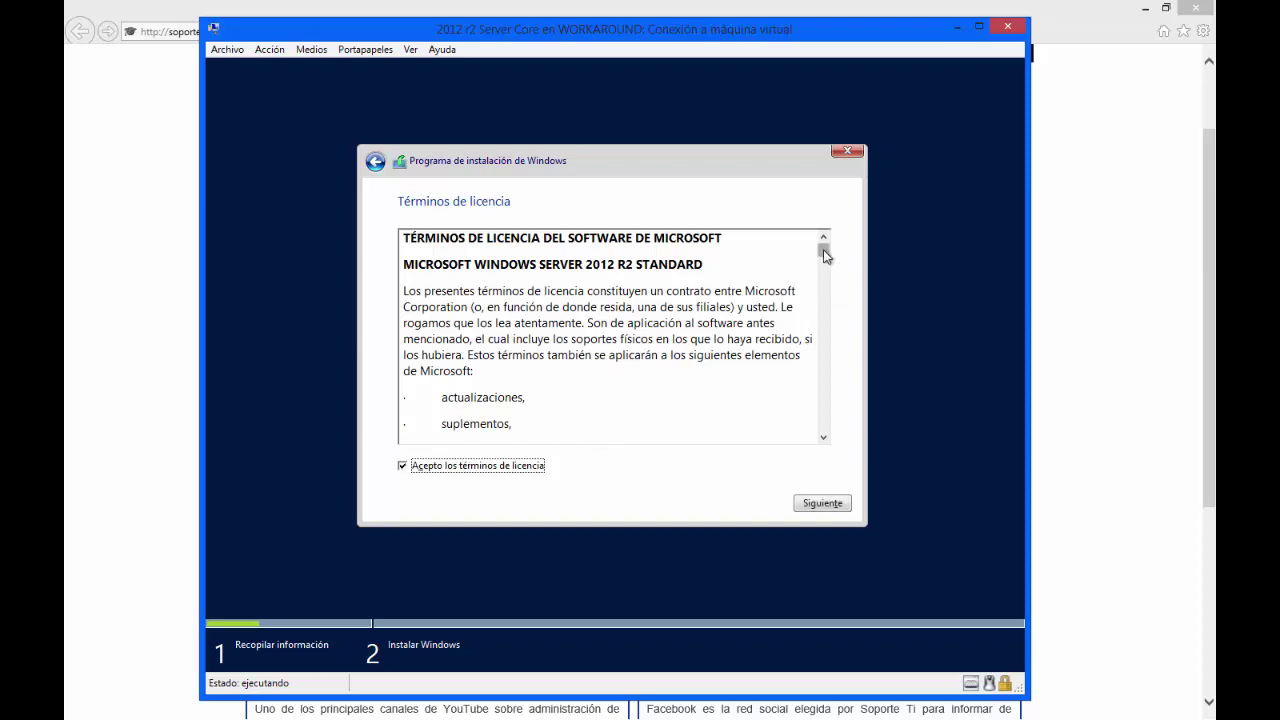
{"action": "left_click_drag", "start_coordinate": [823, 251], "coordinate": [826, 300]}
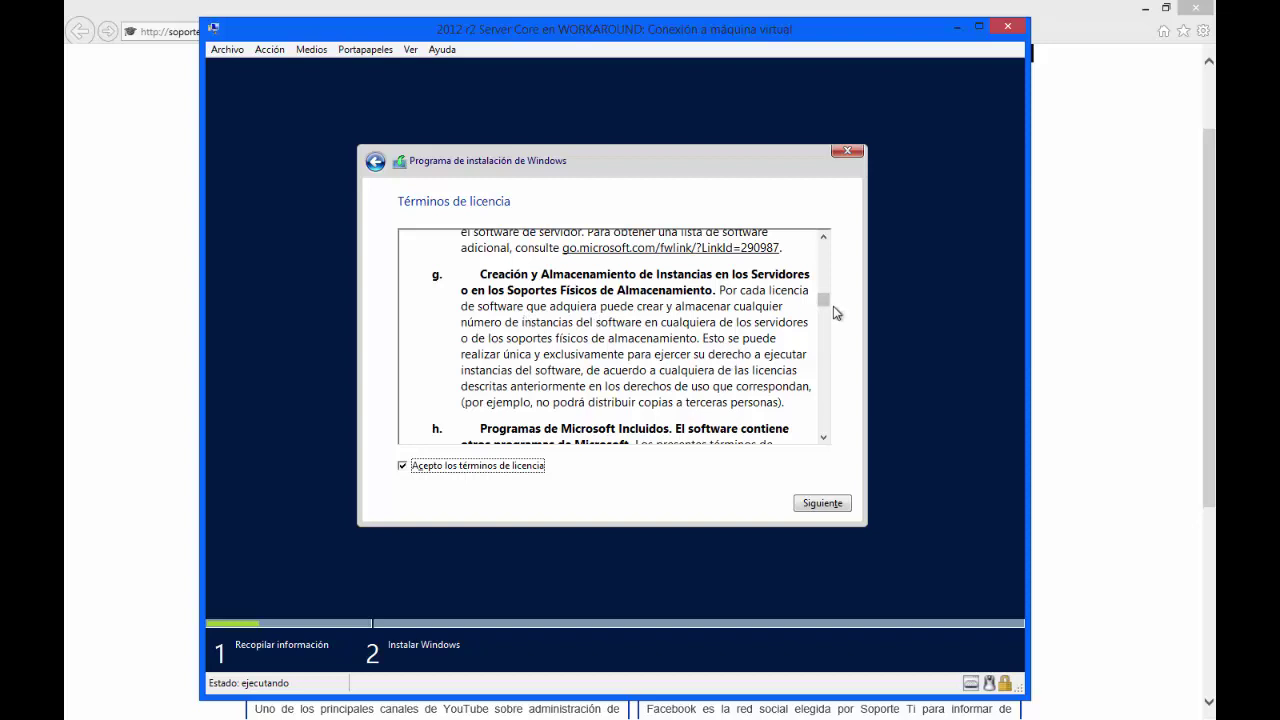
{"action": "left_click", "coordinate": [823, 503]}
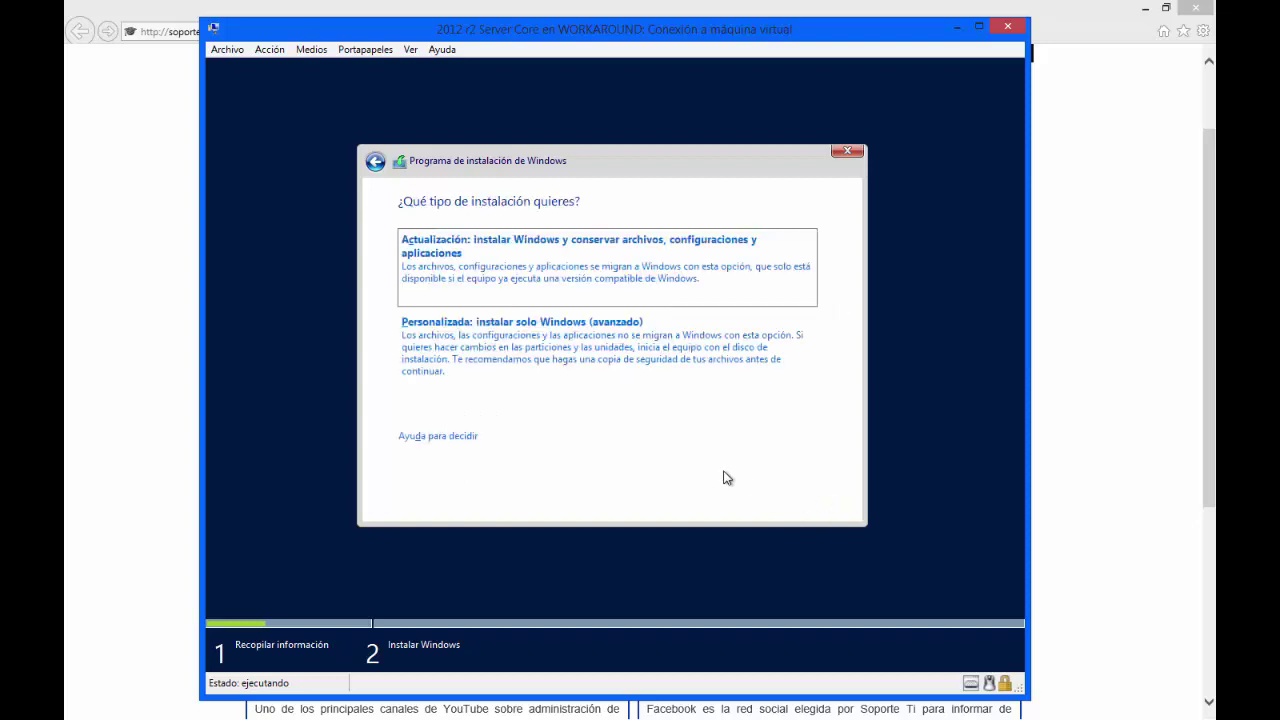
Step: Choose the custom Windows-only installation and open the driver loading prompt, dismissing it without browsing for a driver
{"action": "left_click", "coordinate": [496, 345]}
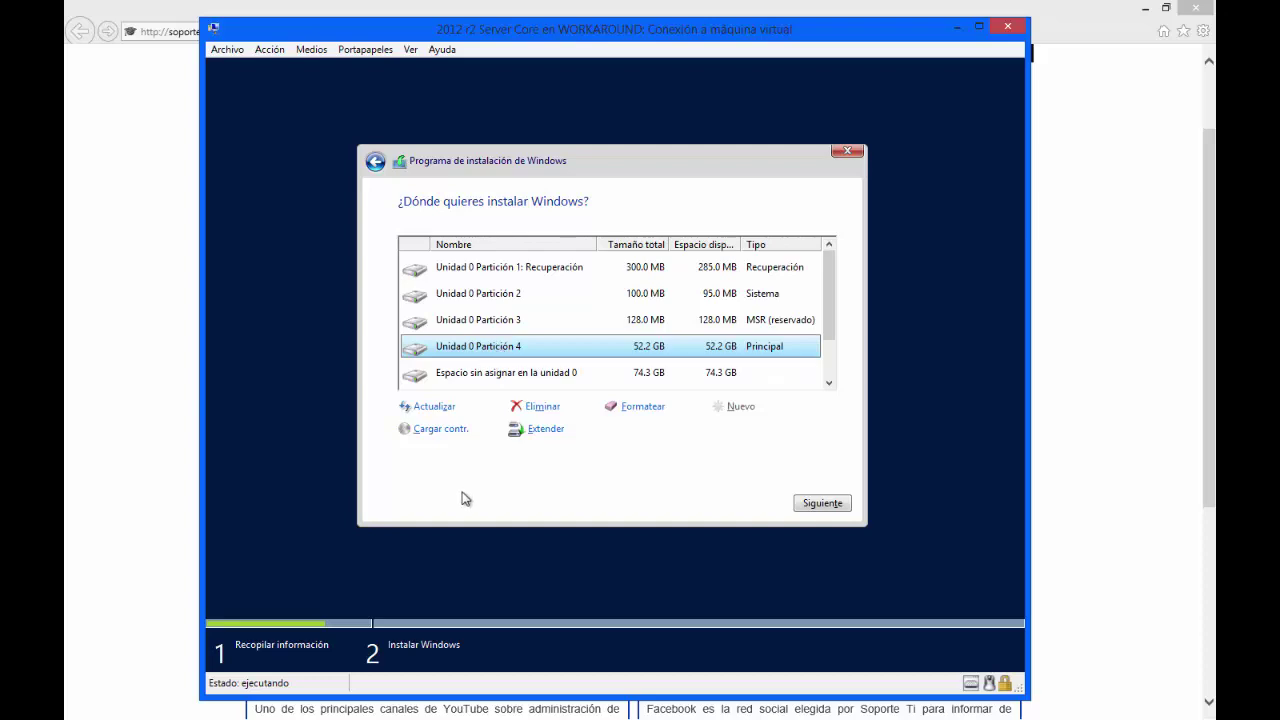
{"action": "mouse_move", "coordinate": [492, 30]}
{"action": "left_mouse_down"}
{"action": "mouse_move", "coordinate": [460, 529]}
{"action": "mouse_move", "coordinate": [495, 649]}
{"action": "mouse_move", "coordinate": [490, 45]}
{"action": "left_mouse_up"}
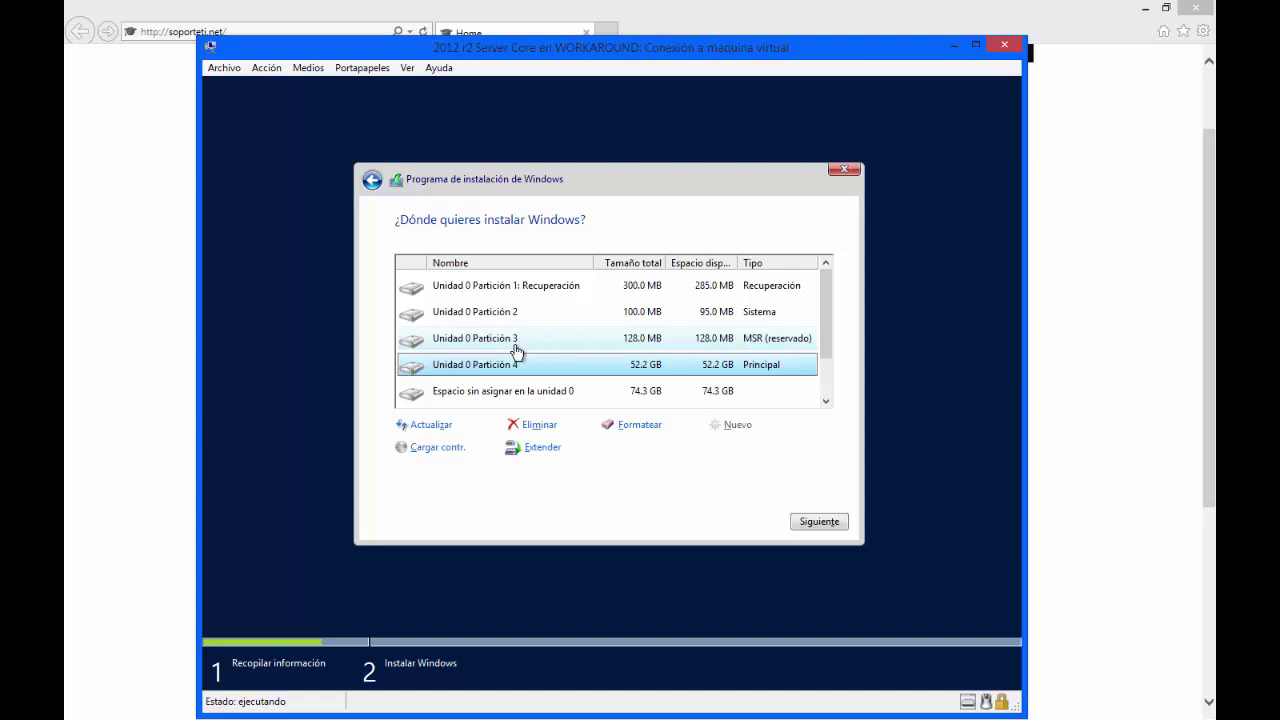
{"action": "left_click", "coordinate": [432, 451]}
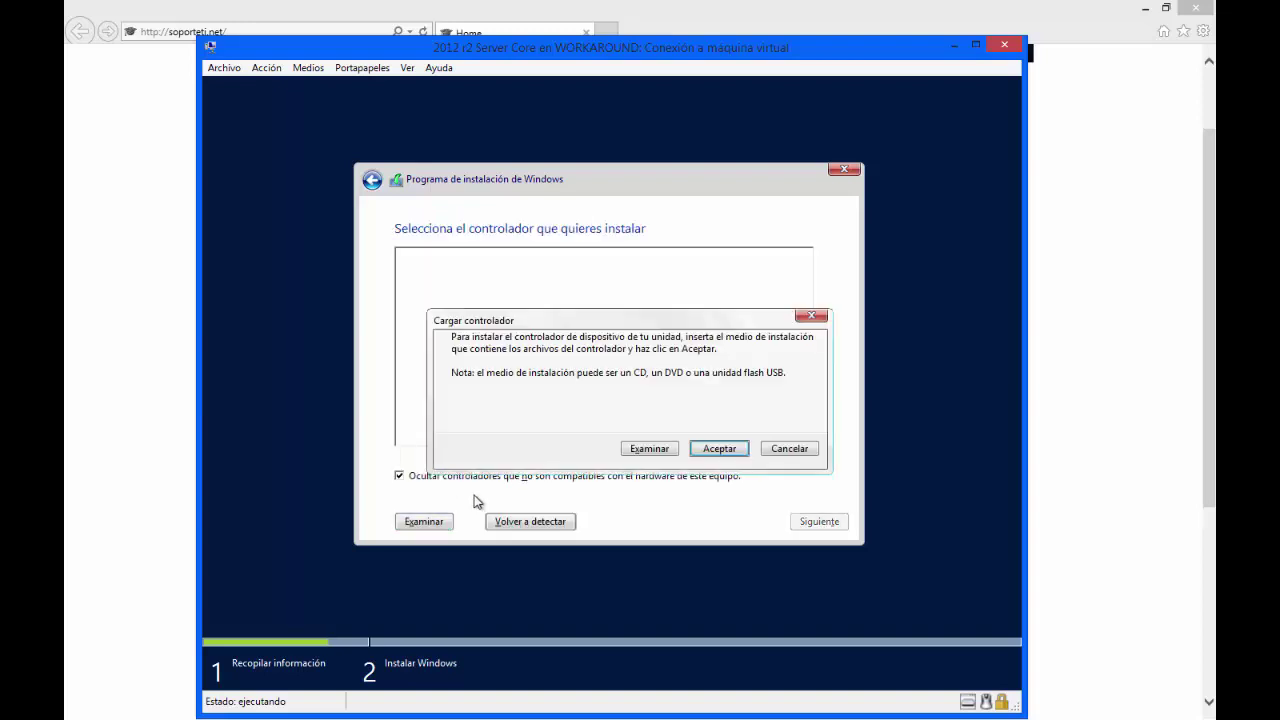
{"action": "left_click", "coordinate": [795, 457]}
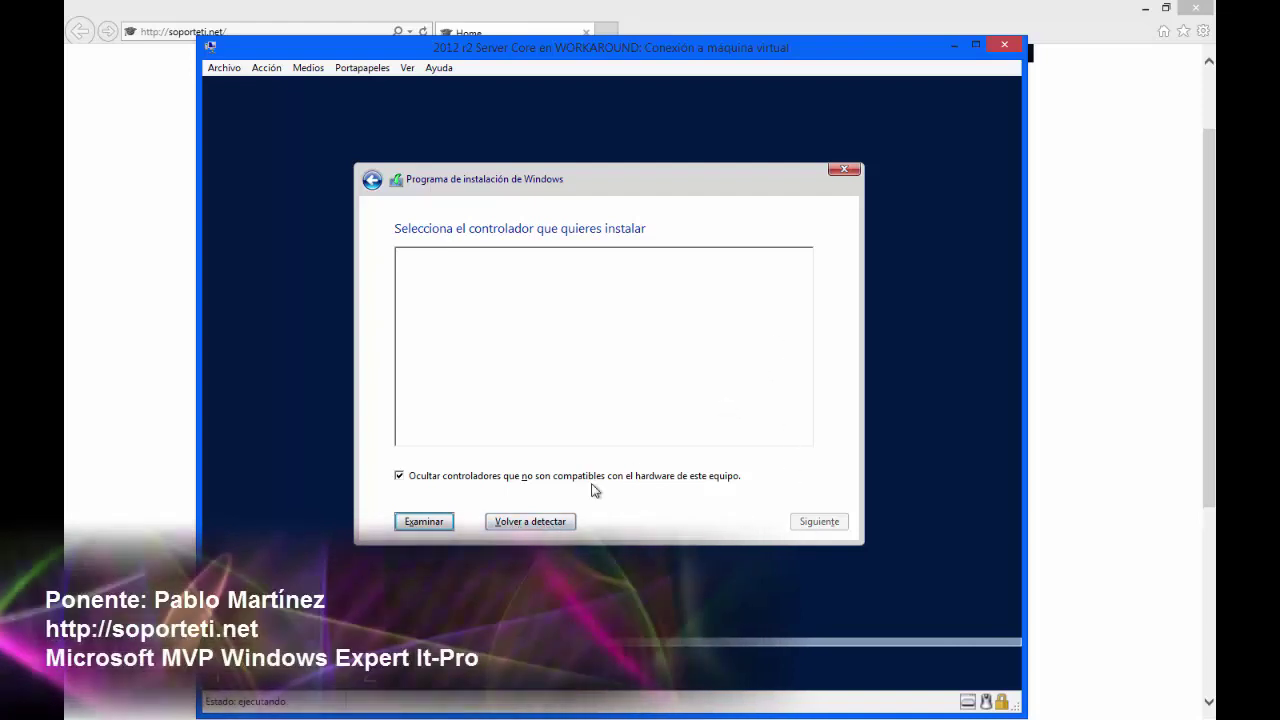
Step: Exit the Windows setup wizard and start the installation again
{"action": "left_click", "coordinate": [844, 170]}
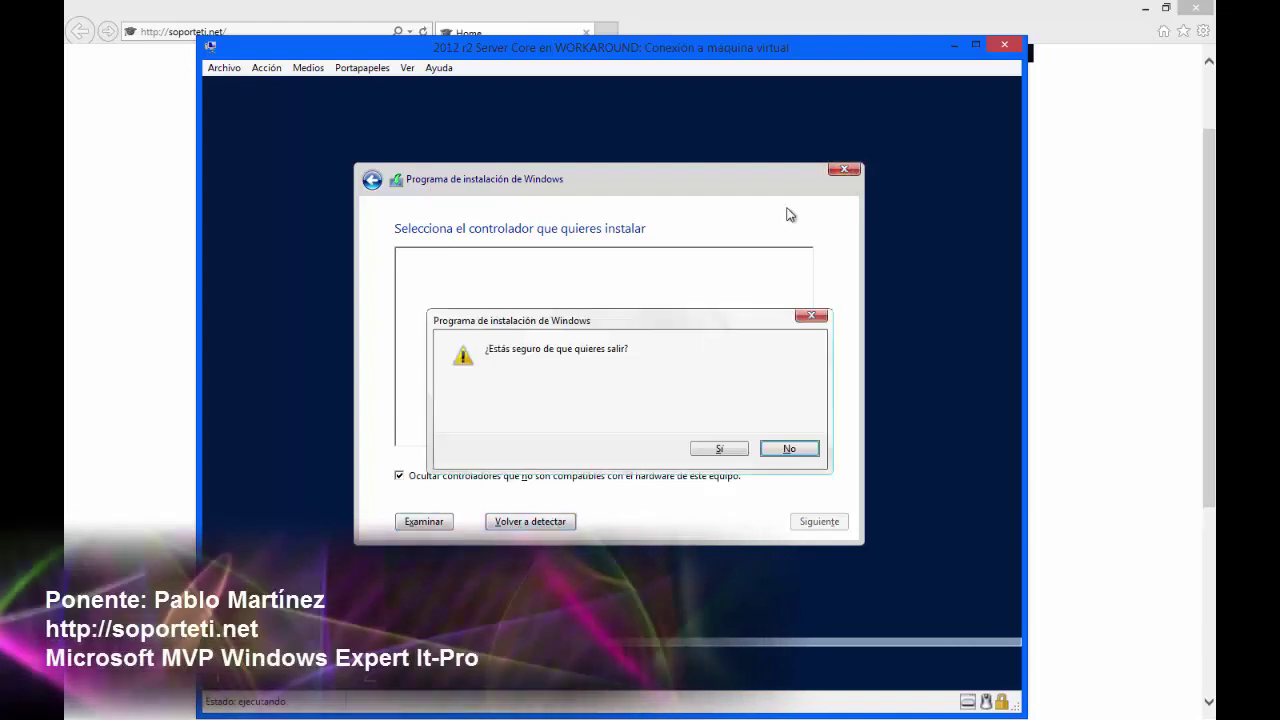
{"action": "left_click", "coordinate": [706, 448]}
{"action": "left_click", "coordinate": [622, 388]}
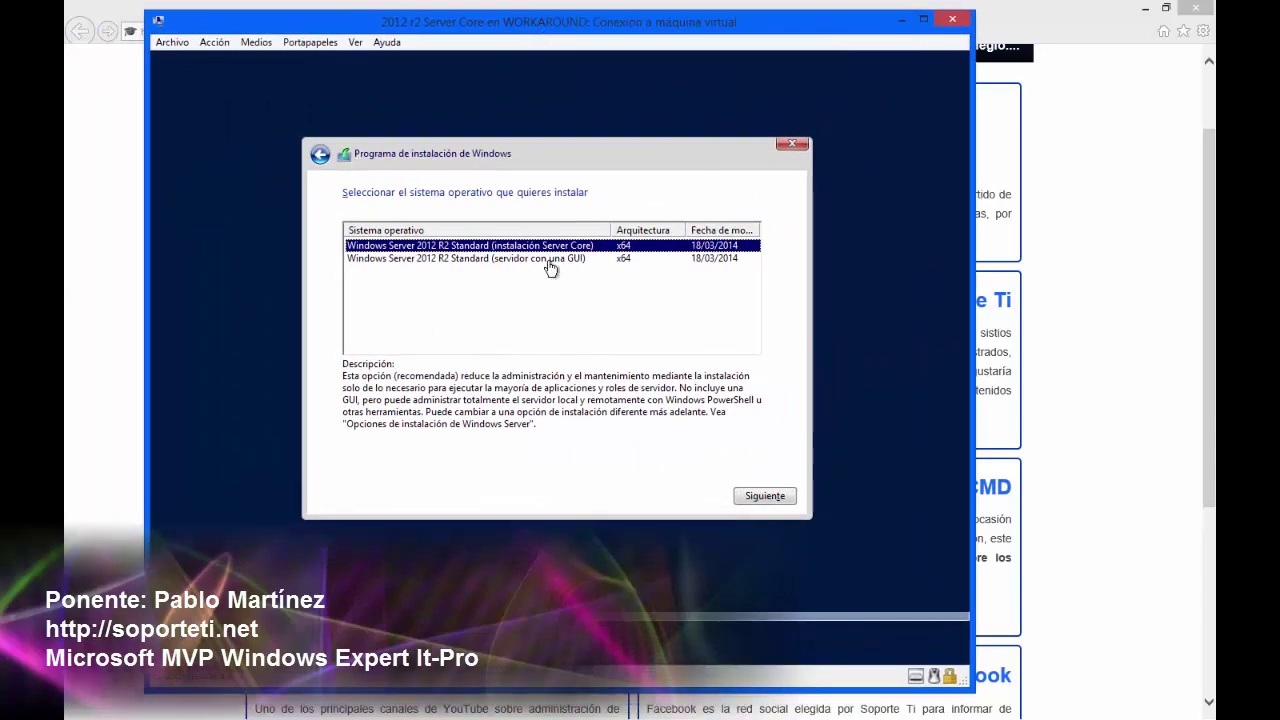
Step: Choose the Windows Server 2012 R2 Standard edition with a GUI for installation and accept its licence terms
{"action": "left_click", "coordinate": [548, 259]}
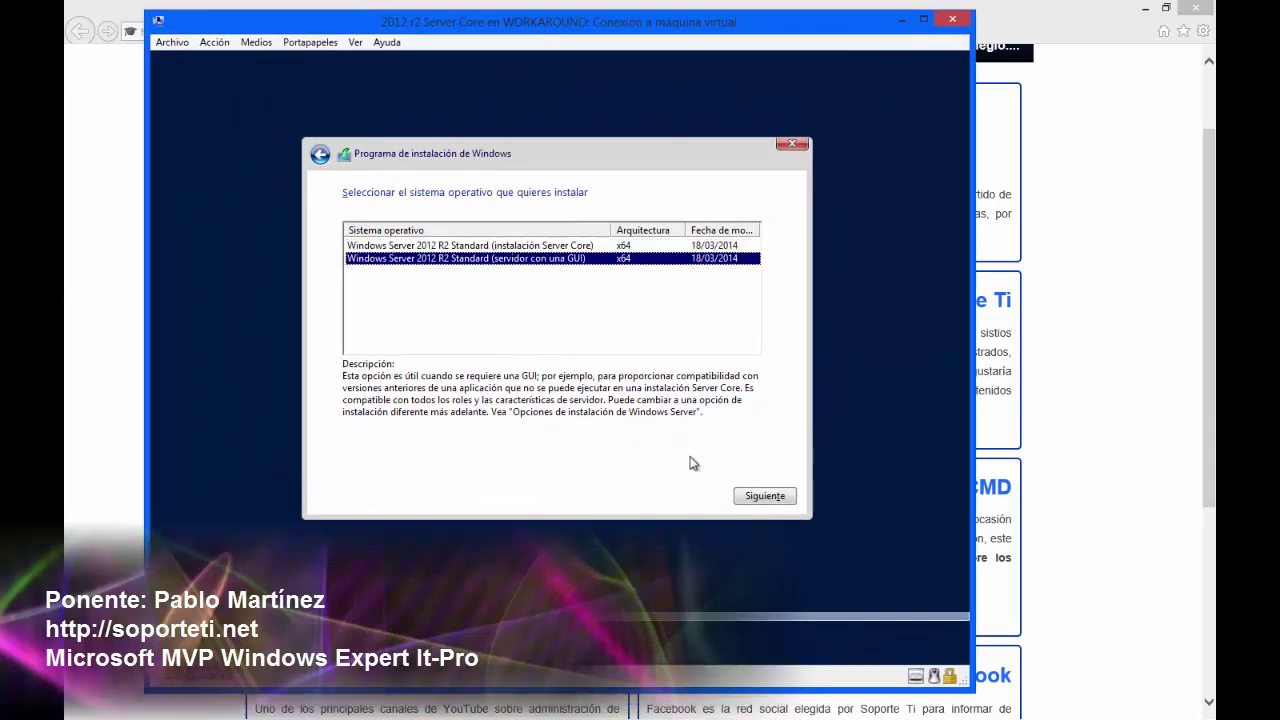
{"action": "left_click", "coordinate": [765, 495]}
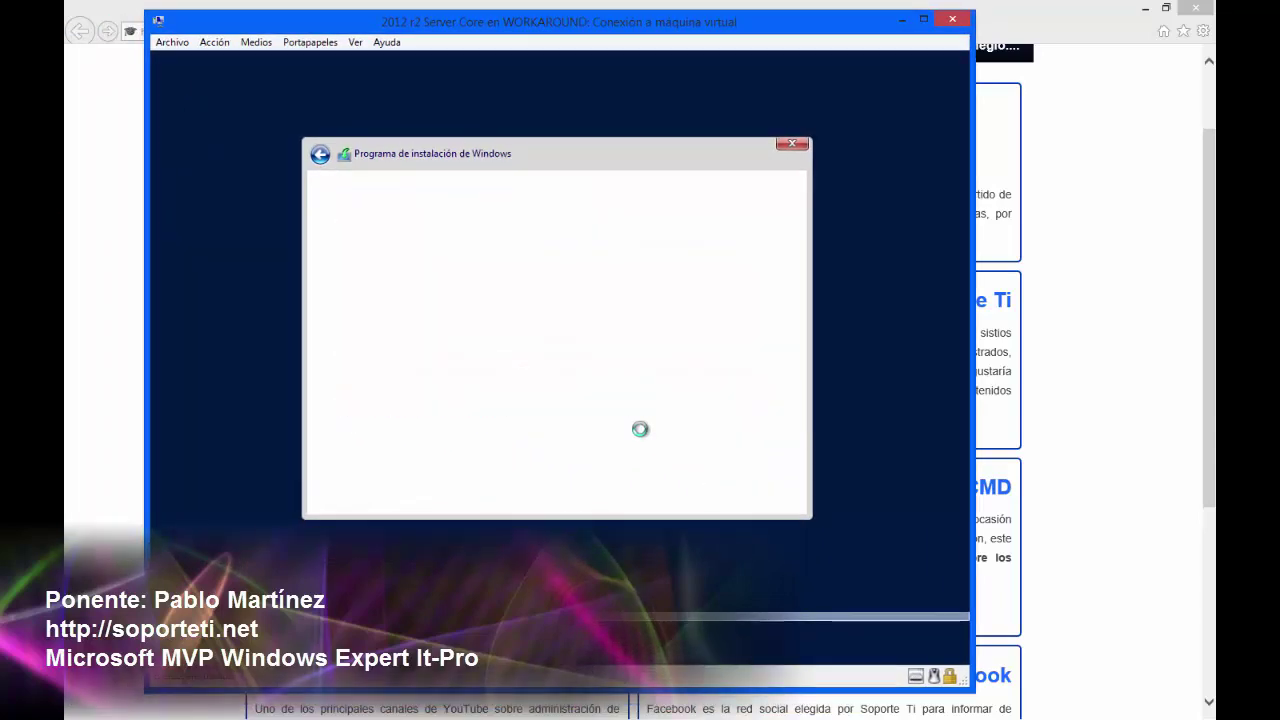
{"action": "left_click", "coordinate": [476, 459]}
{"action": "left_click", "coordinate": [770, 498]}
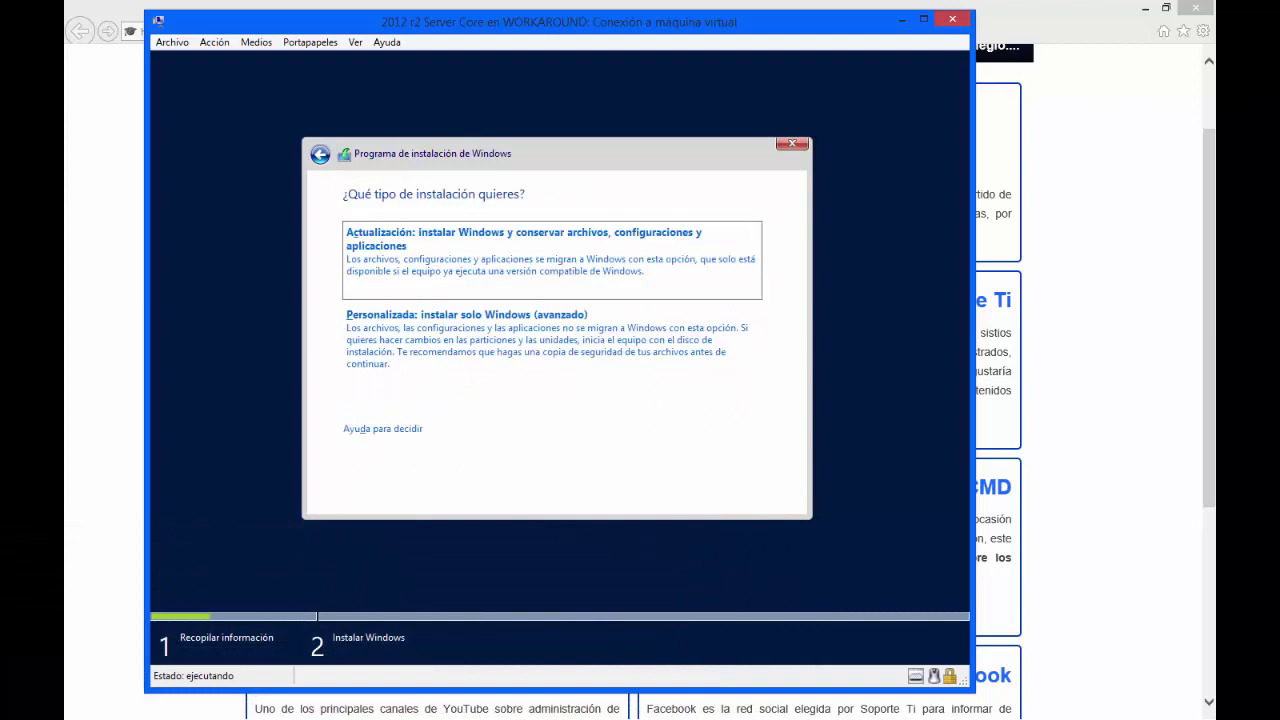
Step: Choose the custom installation and load controller drivers from the Signed_Driver_6.504.5.0_W2K12 folder on Nuevo vol (C:)
{"action": "left_click", "coordinate": [436, 343]}
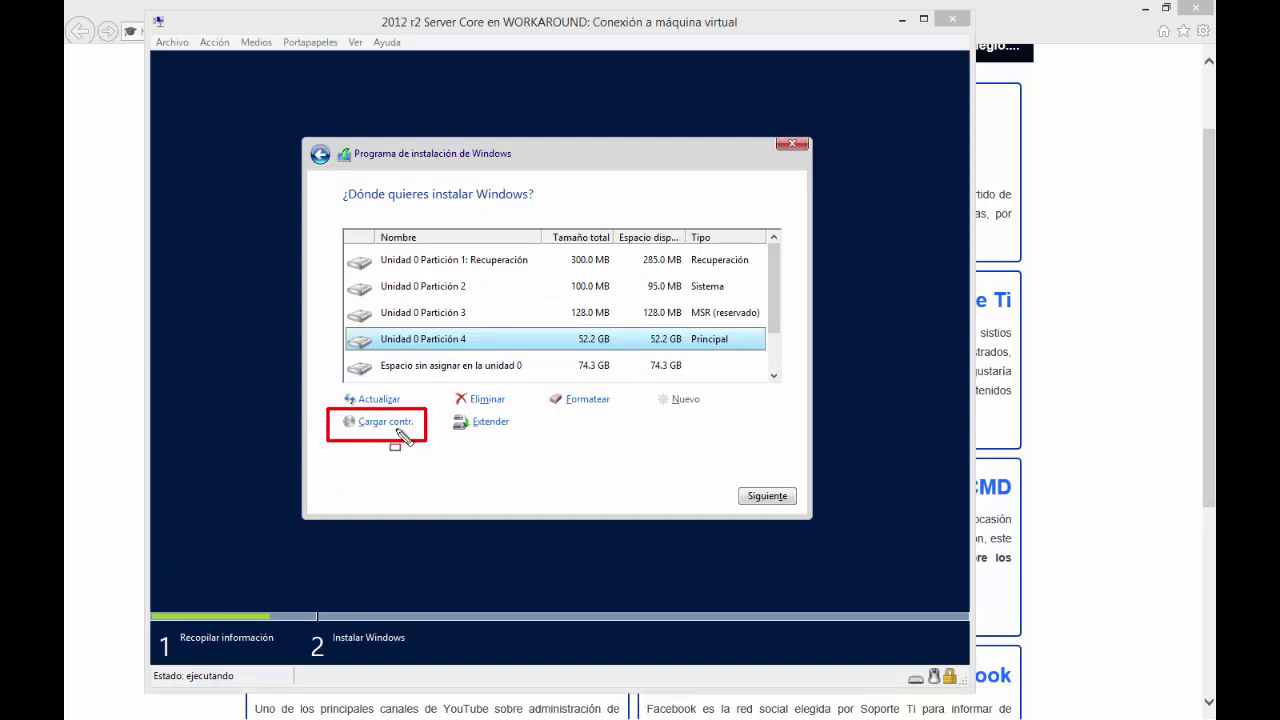
{"action": "left_click", "coordinate": [393, 423]}
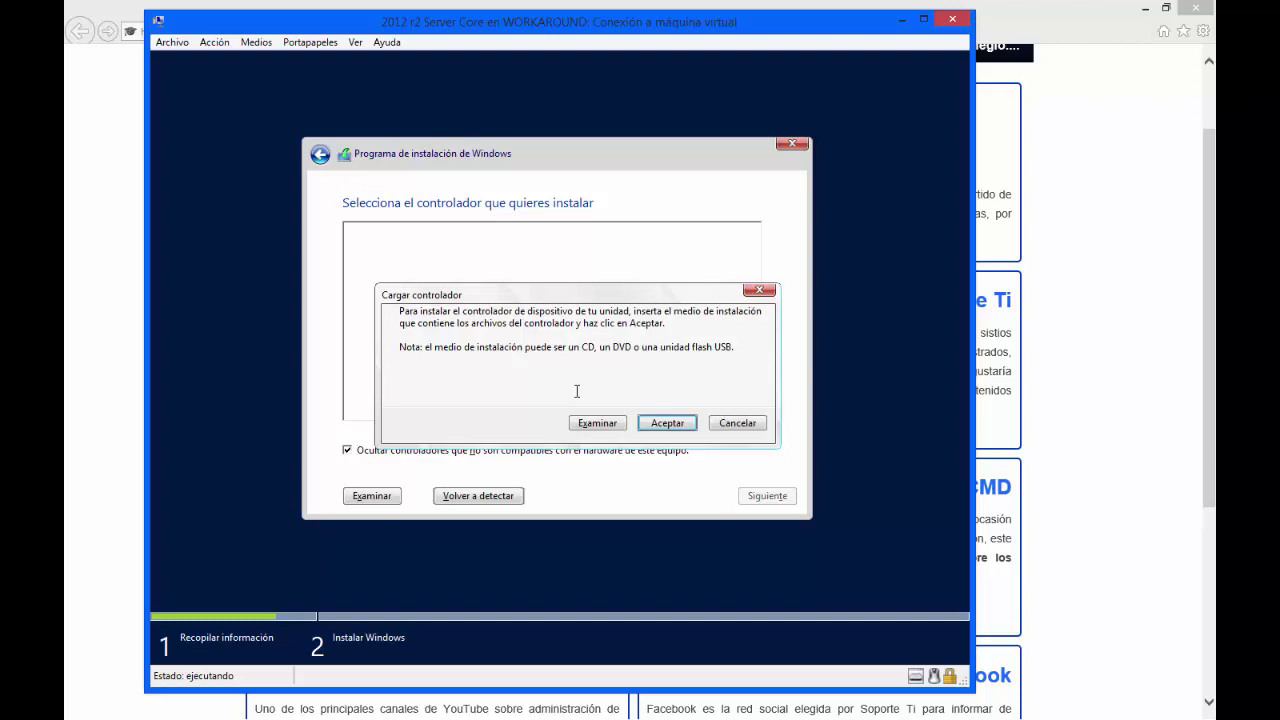
{"action": "left_click", "coordinate": [603, 424]}
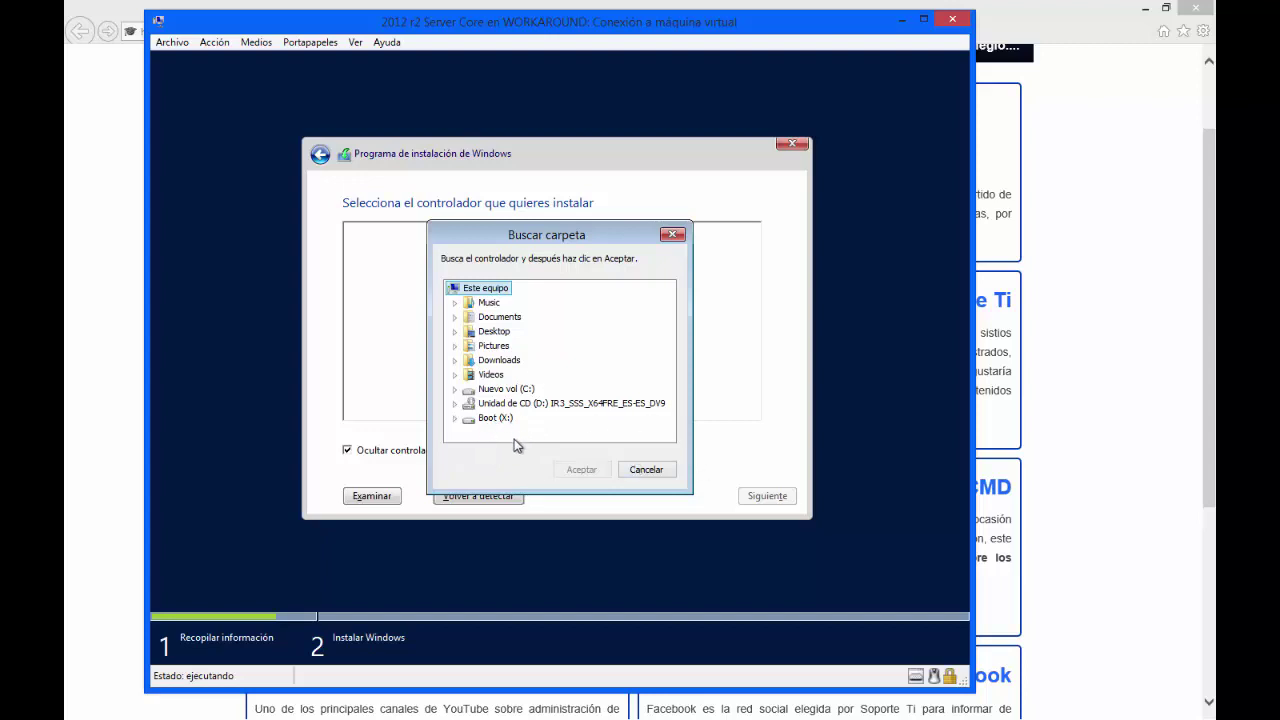
{"action": "left_click", "coordinate": [508, 391]}
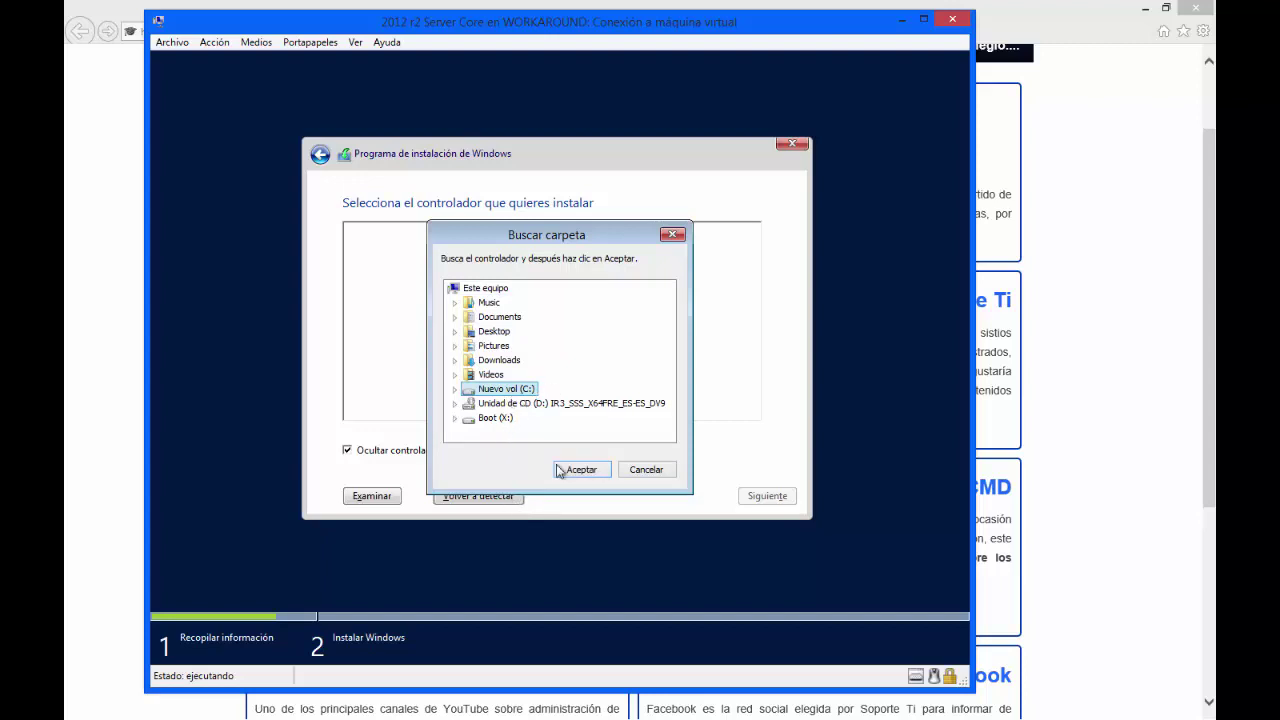
{"action": "left_click", "coordinate": [456, 390]}
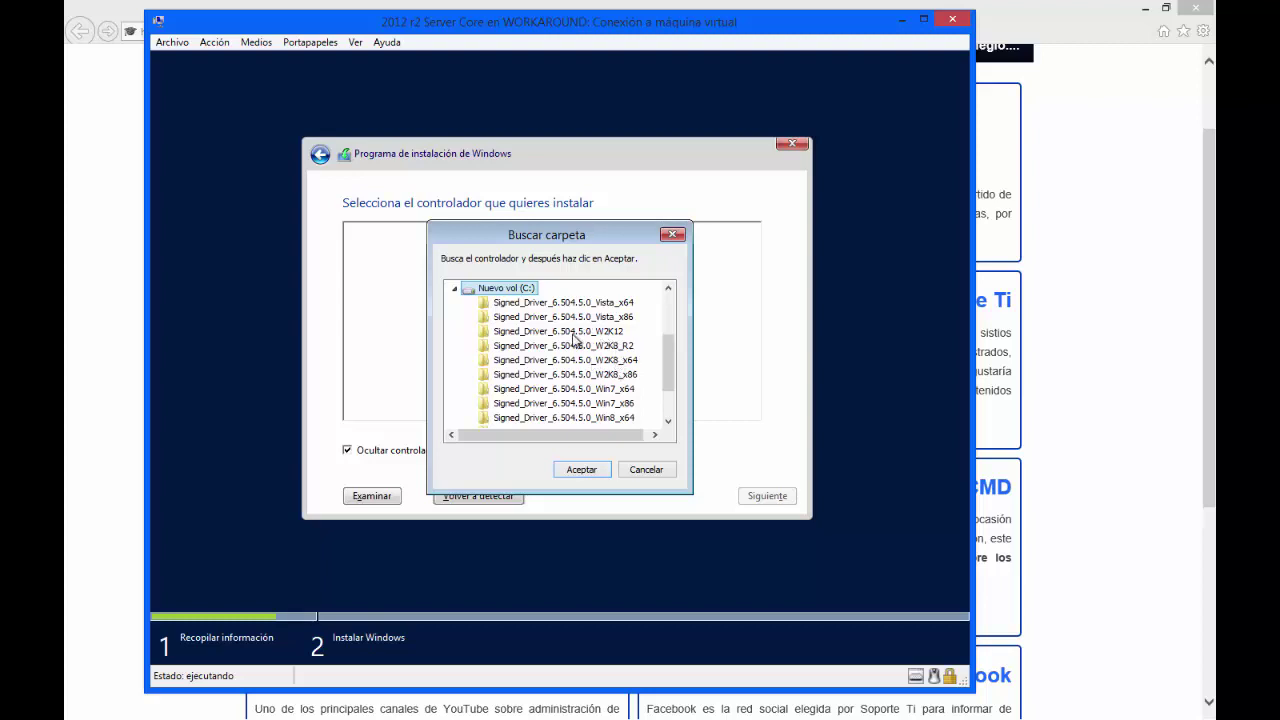
{"action": "left_click", "coordinate": [543, 334]}
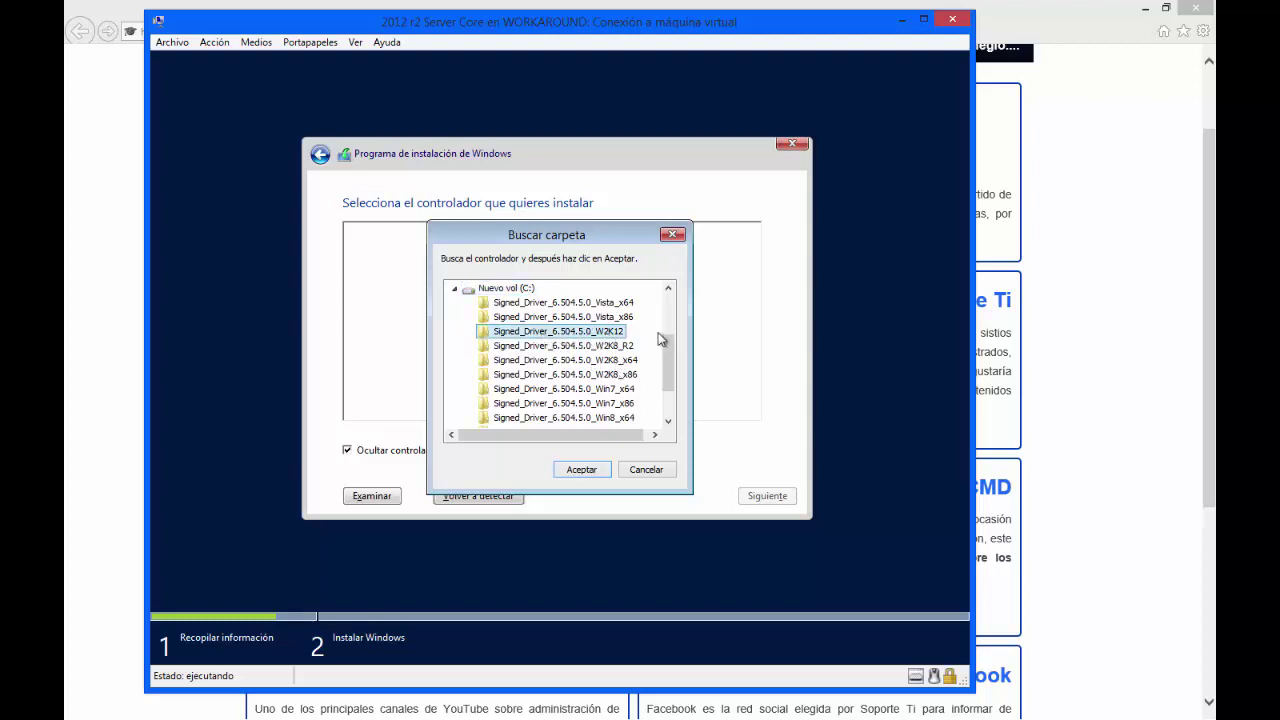
{"action": "left_click", "coordinate": [594, 471]}
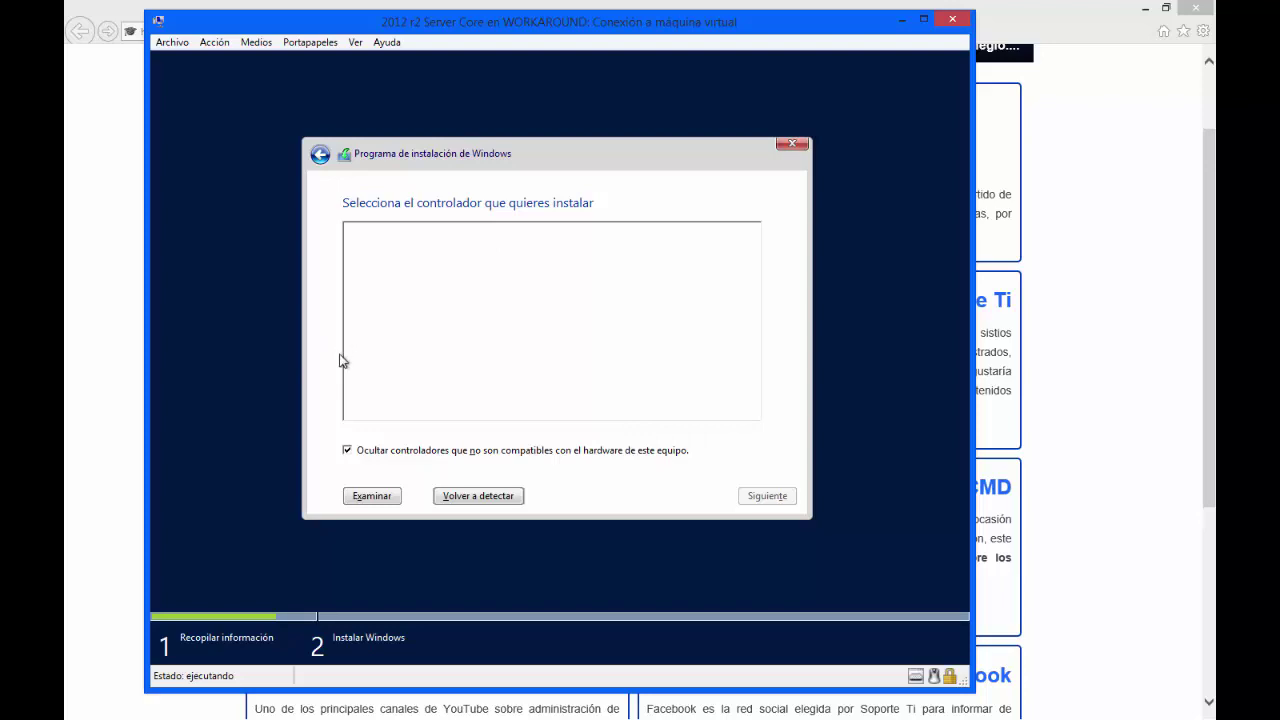
Step: Include drivers incompatible with this hardware in the list and install the Intel(R) Integrated RAID Module RMS25PB080 driver
{"action": "left_click", "coordinate": [347, 451]}
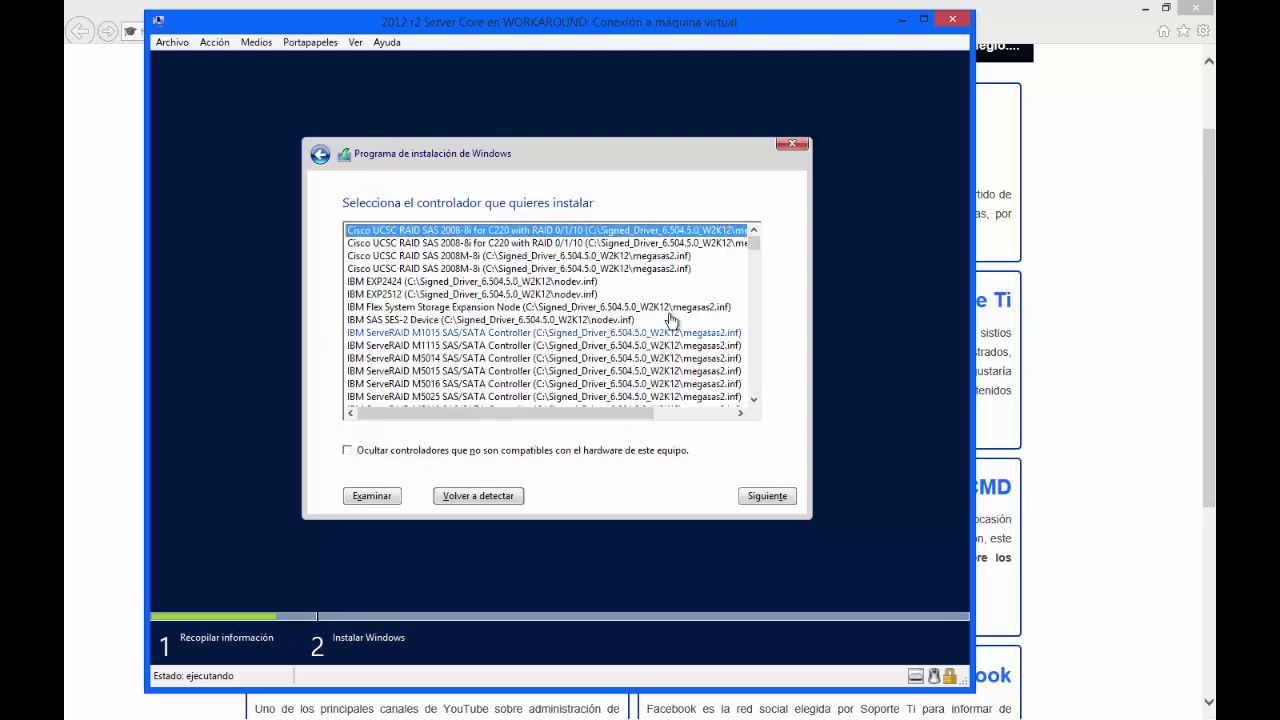
{"action": "left_click_drag", "start_coordinate": [755, 253], "coordinate": [777, 226]}
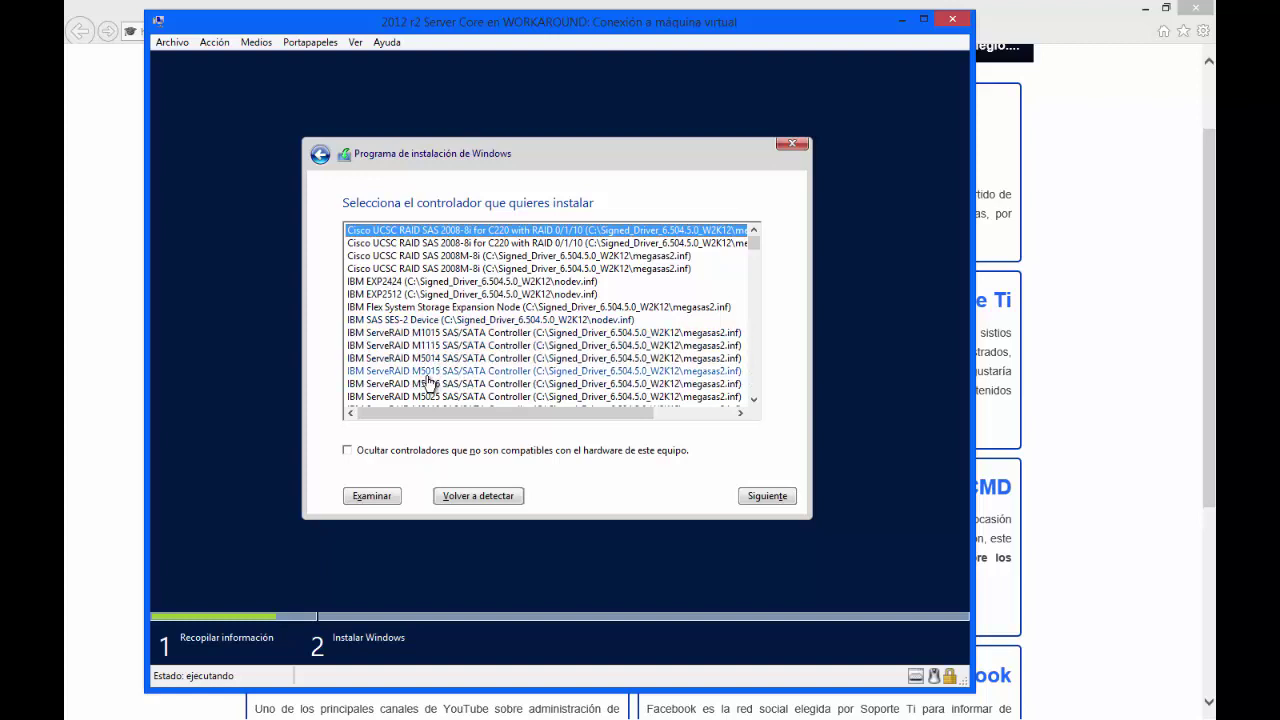
{"action": "scroll", "coordinate": [480, 331], "scroll_direction": "down", "scroll_amount": 5}
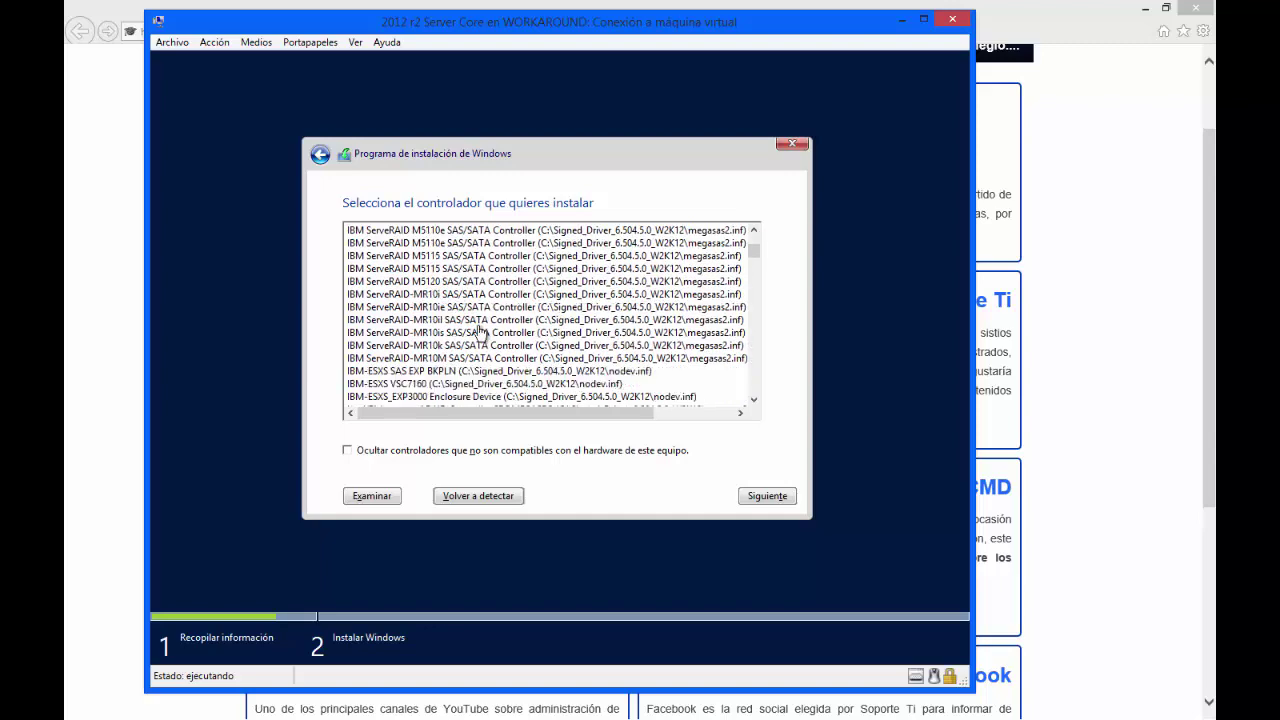
{"action": "scroll", "coordinate": [441, 354], "scroll_direction": "down", "scroll_amount": 3}
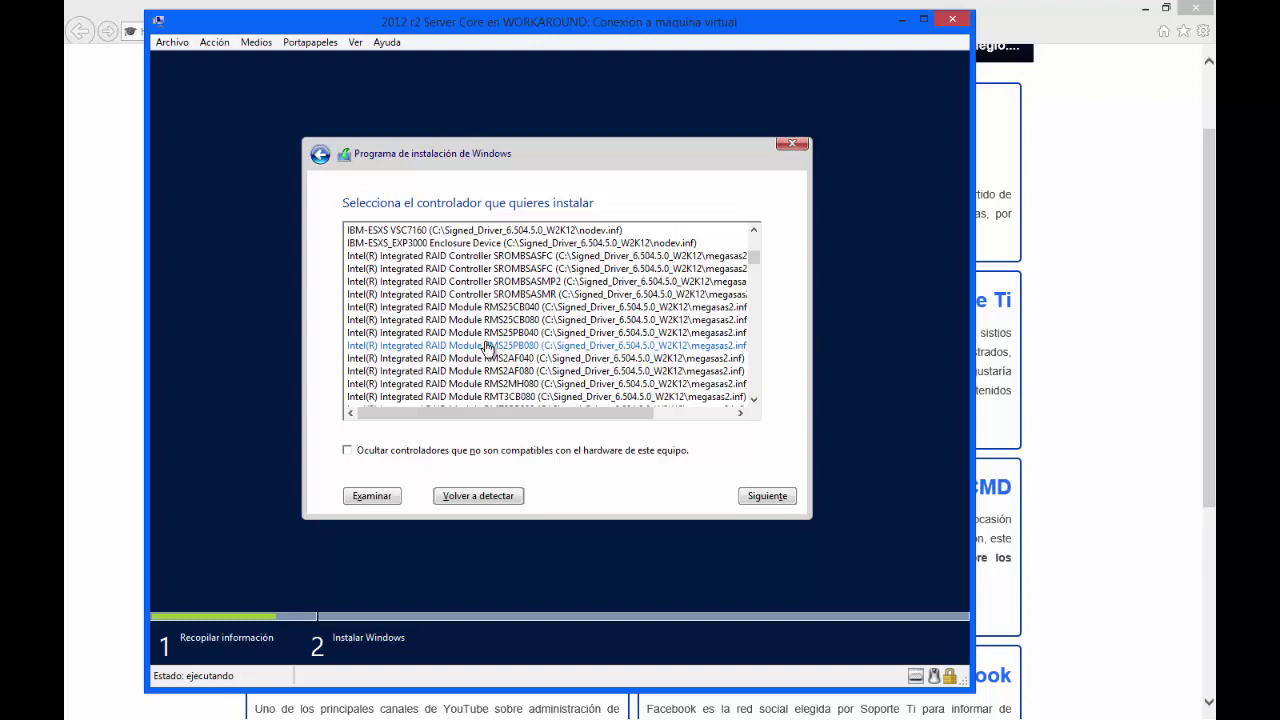
{"action": "left_click", "coordinate": [488, 347]}
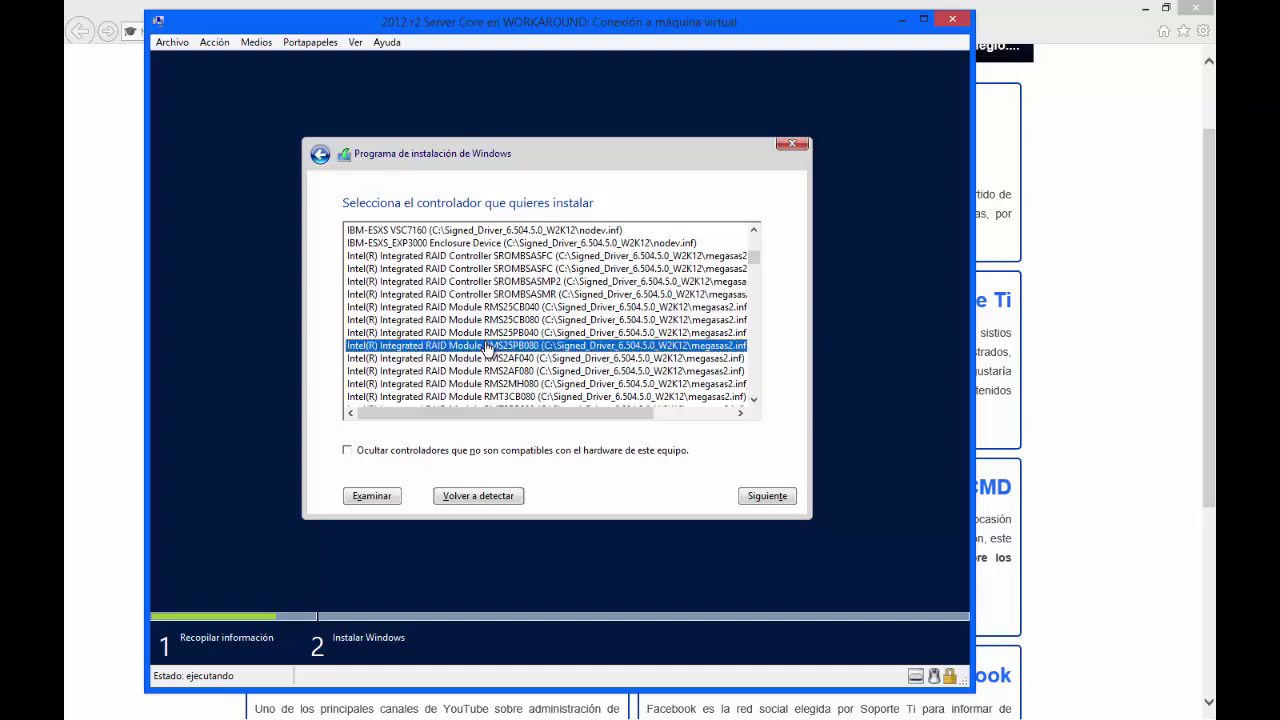
{"action": "left_click", "coordinate": [757, 496]}
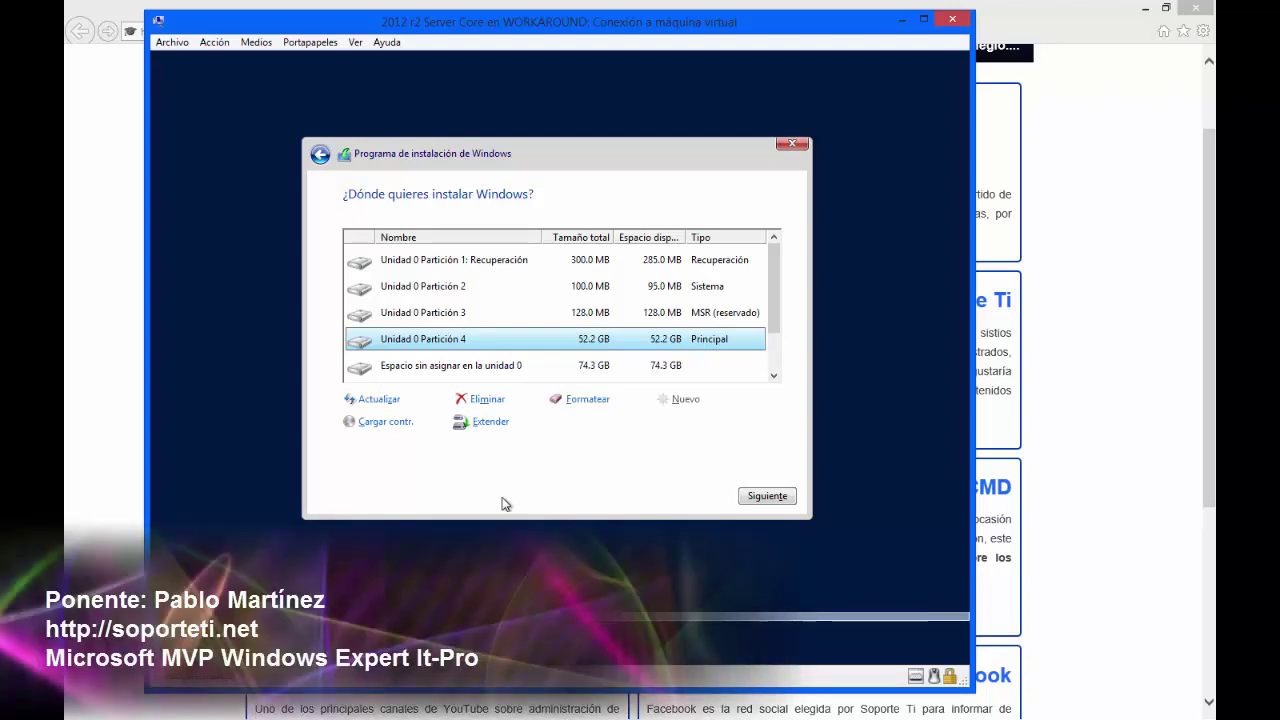
Step: Switch to the browser and view the beginning of the soporteti.net home page
{"action": "left_click", "coordinate": [93, 439]}
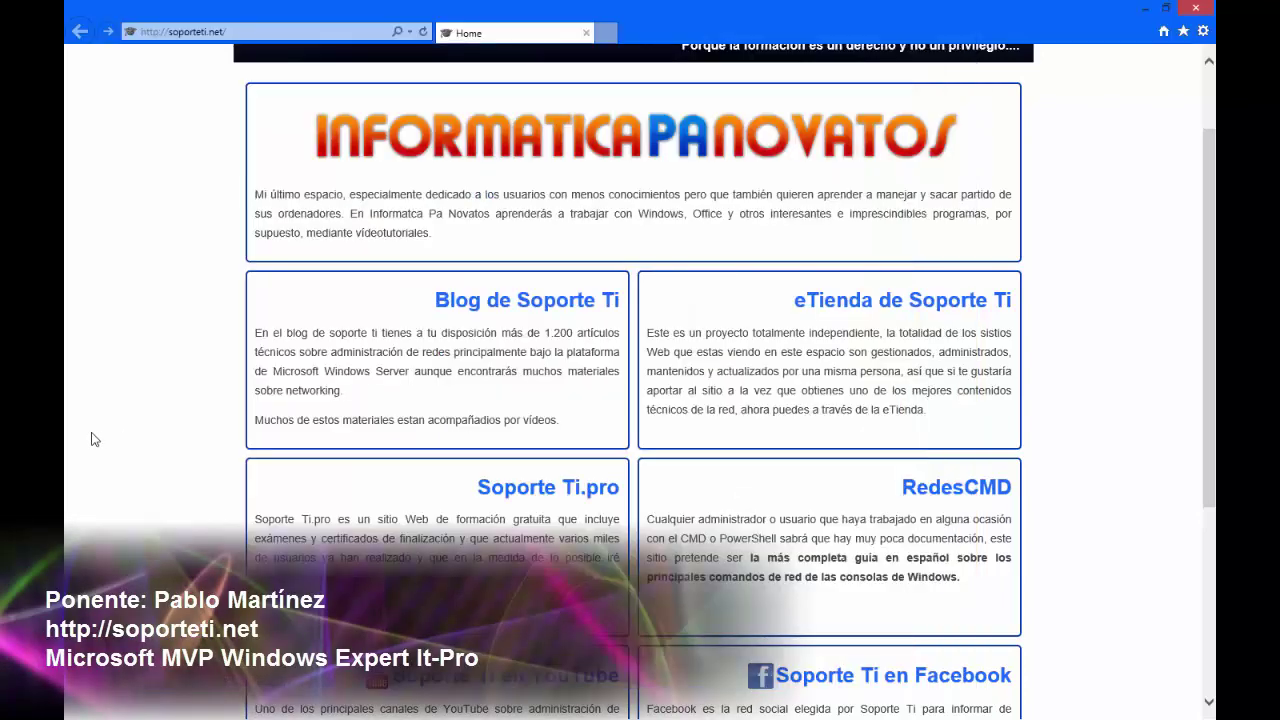
{"action": "scroll", "coordinate": [93, 439], "scroll_direction": "up", "scroll_amount": 1}
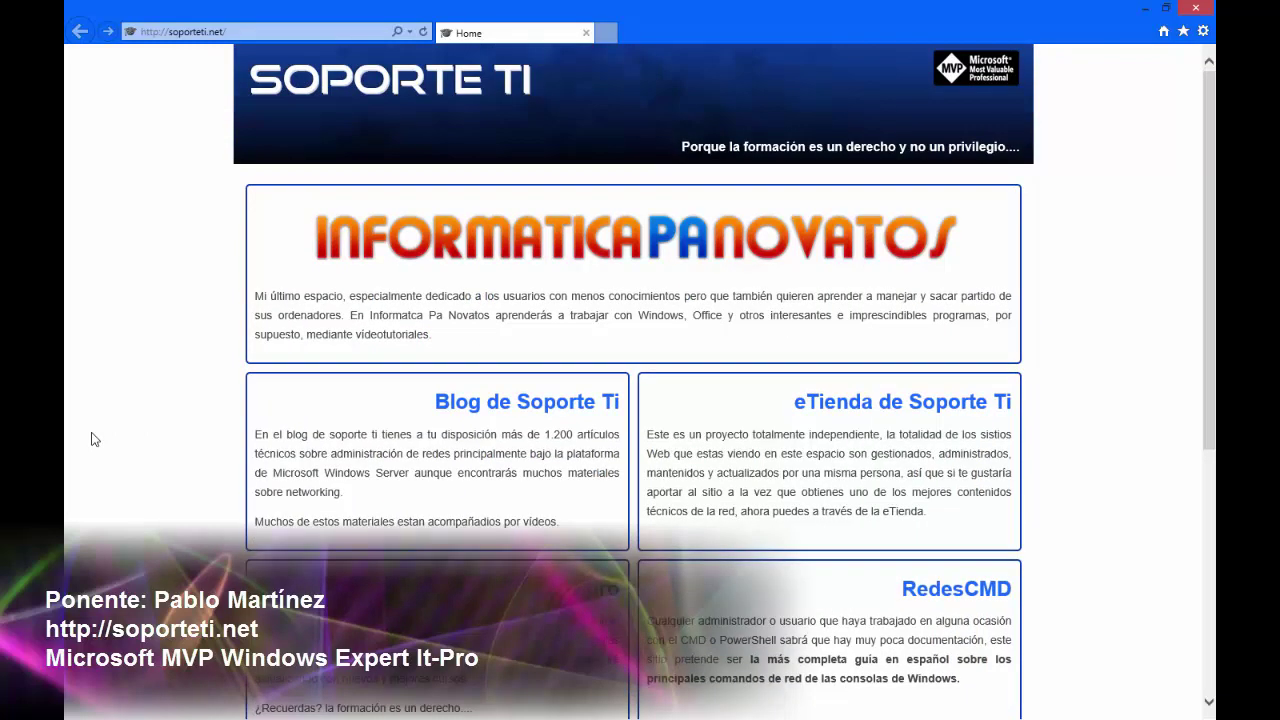